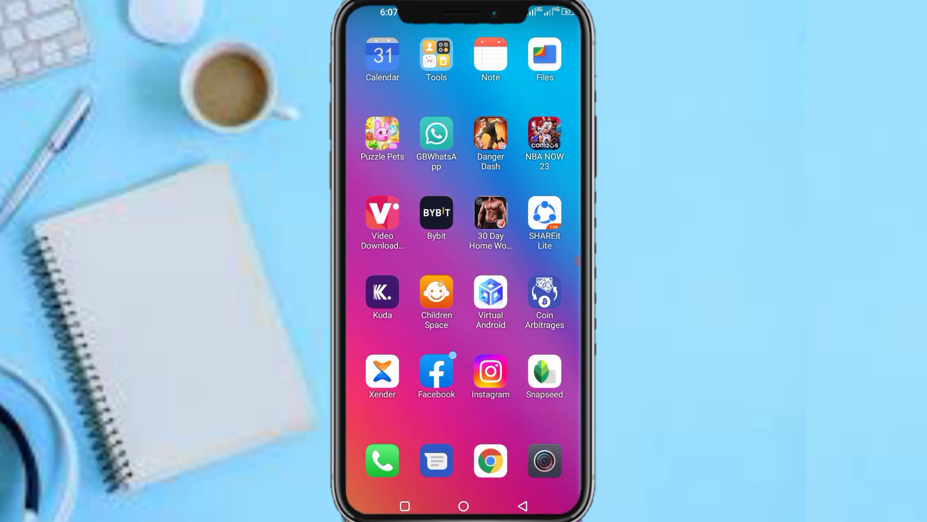
Raise the phone's volume from the home screen.
{"action": "key", "text": "XF86AudioRaiseVolume"}
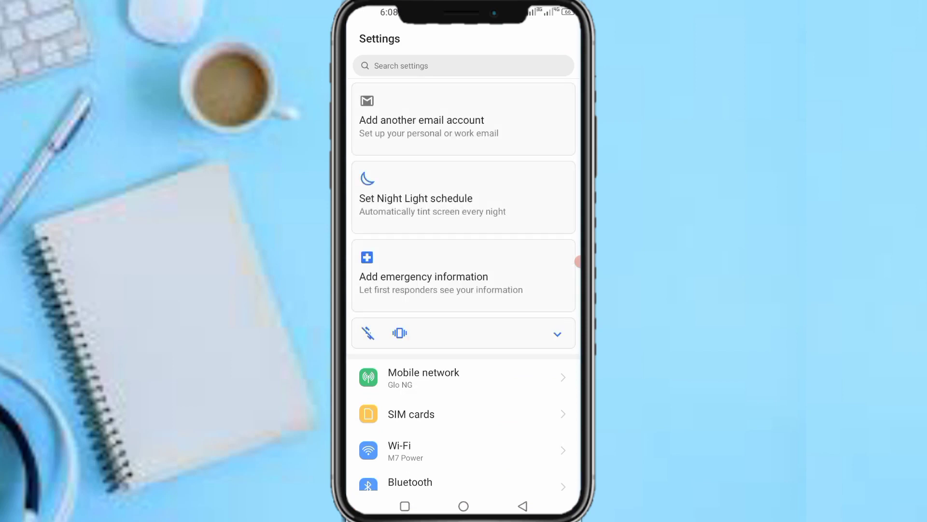
{"action": "scroll", "coordinate": [464, 291], "scroll_direction": "down", "scroll_amount": 5}
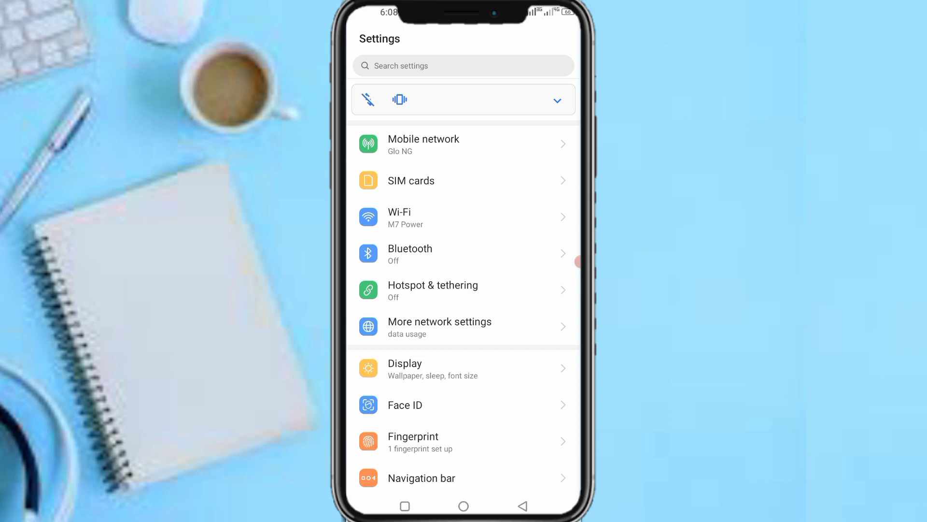
{"action": "scroll", "coordinate": [464, 290], "scroll_direction": "down", "scroll_amount": 5}
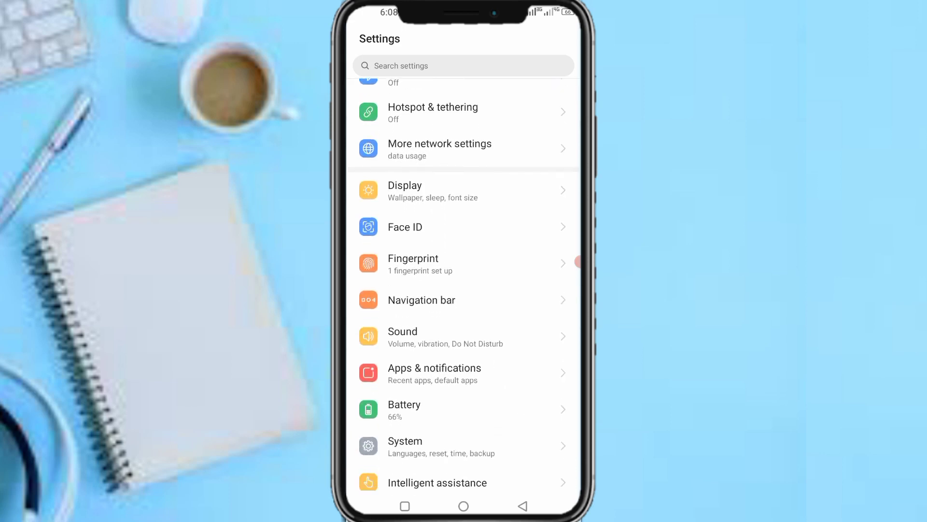
{"action": "scroll", "coordinate": [464, 284], "scroll_direction": "down", "scroll_amount": 1}
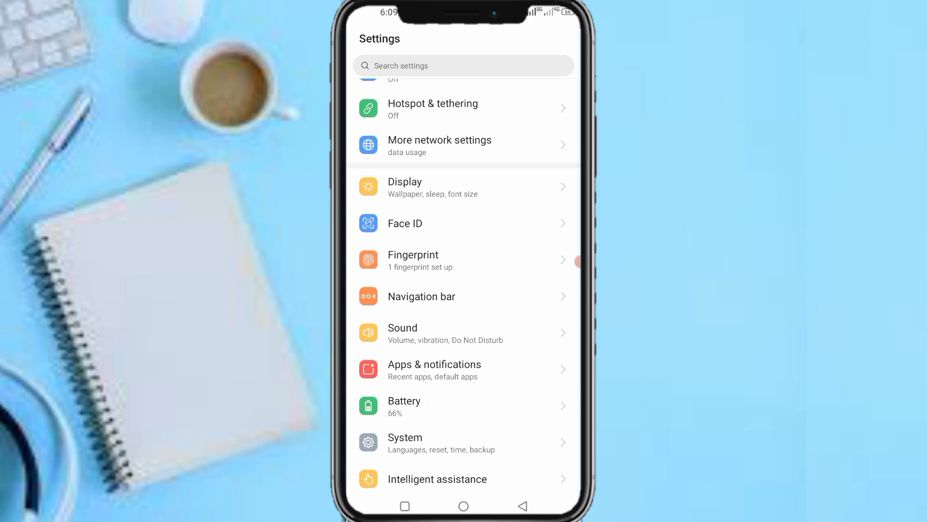
{"action": "scroll", "coordinate": [463, 284], "scroll_direction": "down", "scroll_amount": 1}
{"action": "scroll", "coordinate": [464, 284], "scroll_direction": "down", "scroll_amount": 5}
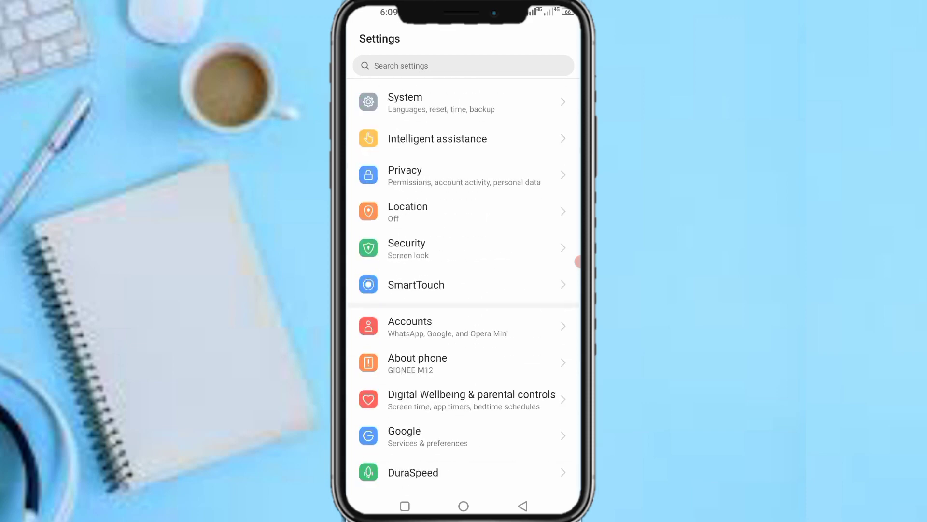
{"action": "scroll", "coordinate": [464, 284], "scroll_direction": "up", "scroll_amount": 10}
{"action": "scroll", "coordinate": [464, 284], "scroll_direction": "down", "scroll_amount": 3}
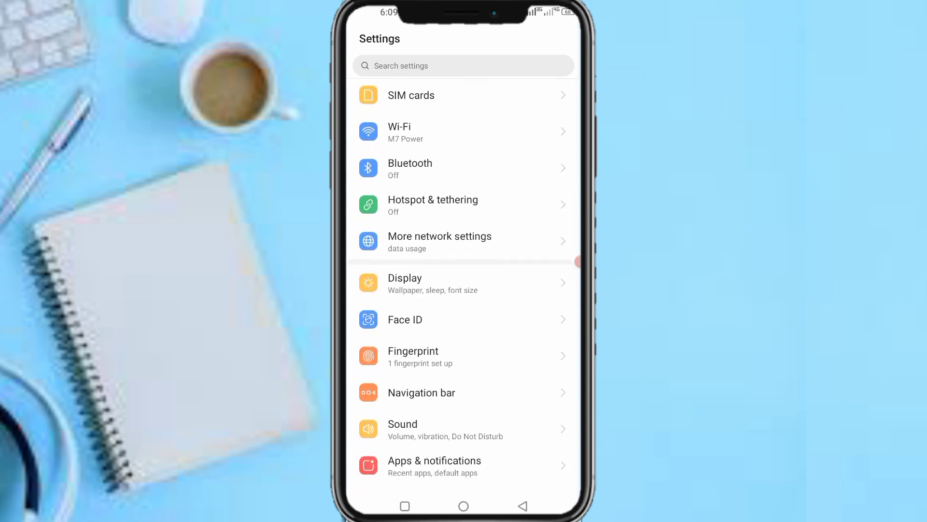
{"action": "scroll", "coordinate": [464, 284], "scroll_direction": "down", "scroll_amount": 1}
{"action": "scroll", "coordinate": [463, 284], "scroll_direction": "down", "scroll_amount": 2}
{"action": "scroll", "coordinate": [464, 284], "scroll_direction": "down", "scroll_amount": 3}
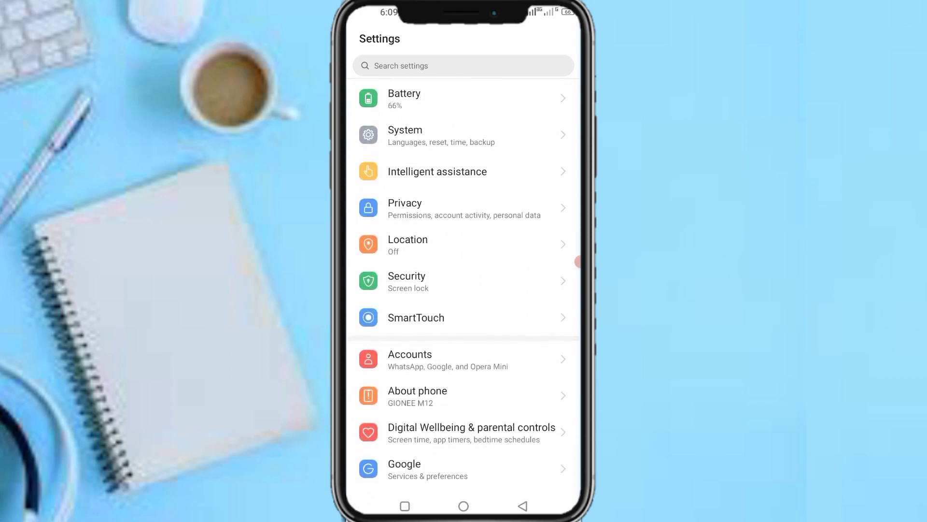
{"action": "scroll", "coordinate": [463, 284], "scroll_direction": "down", "scroll_amount": 1}
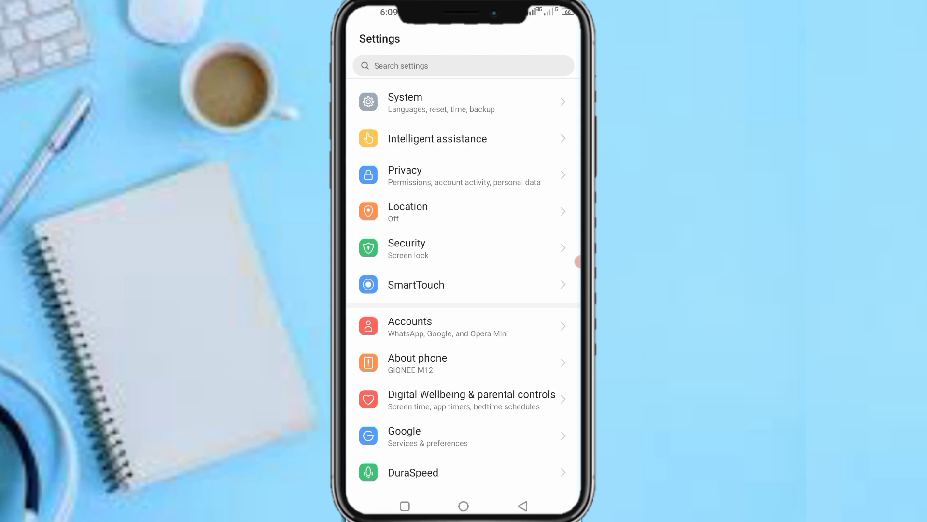
{"action": "left_click", "coordinate": [417, 362]}
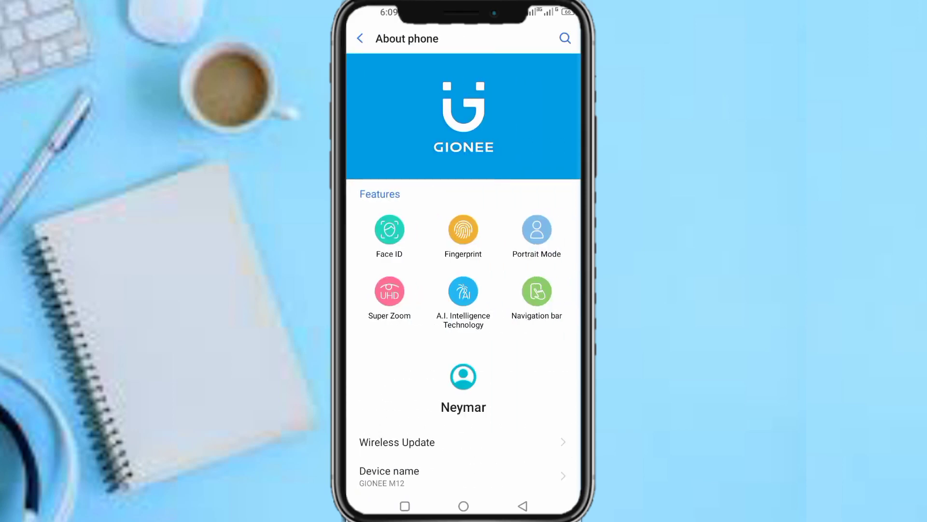
{"action": "scroll", "coordinate": [464, 290], "scroll_direction": "down", "scroll_amount": 4}
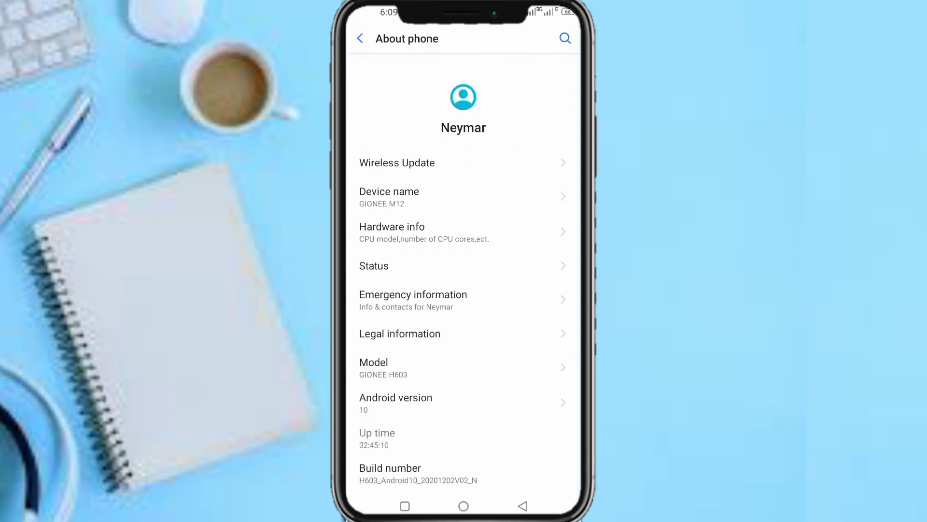
{"action": "scroll", "coordinate": [463, 289], "scroll_direction": "up", "scroll_amount": 4}
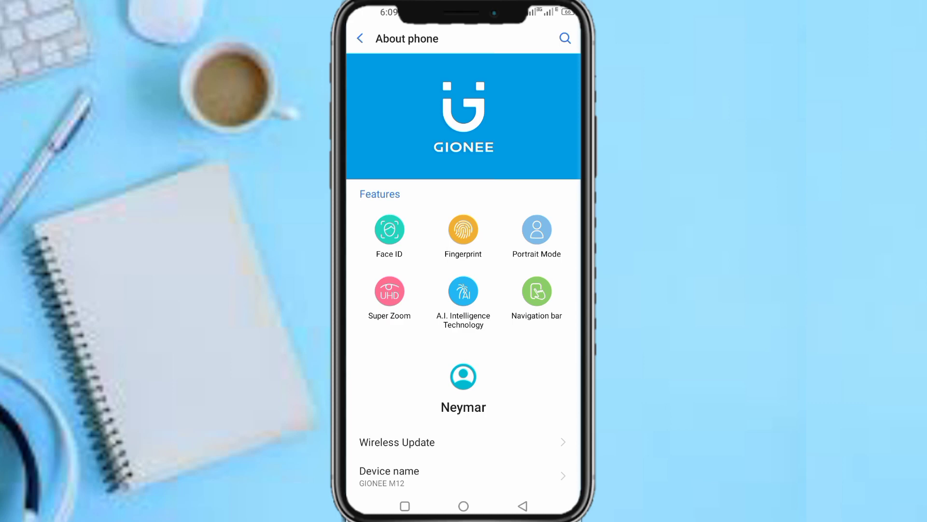
{"action": "scroll", "coordinate": [464, 290], "scroll_direction": "down", "scroll_amount": 4}
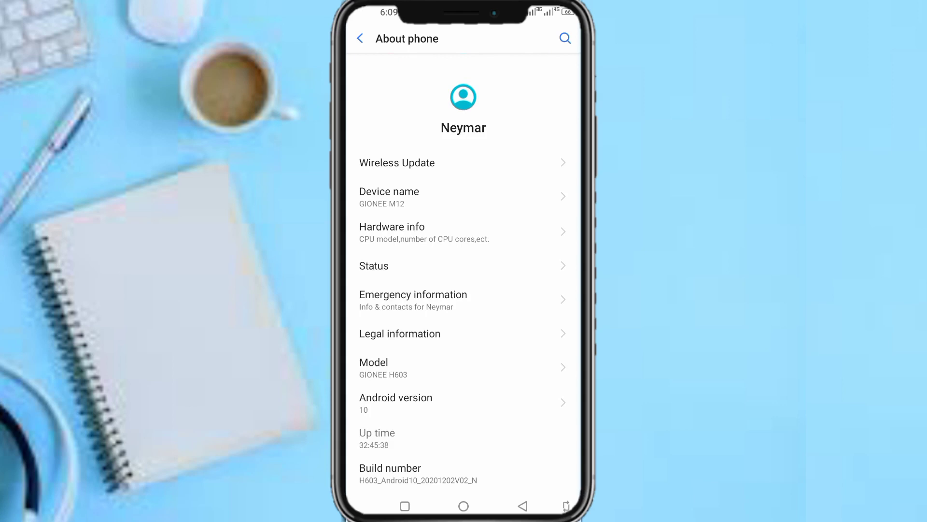
Tap Build number repeatedly to finish the developer countdown and trigger verification.
{"action": "left_click", "coordinate": [418, 473]}
{"action": "left_click", "coordinate": [418, 473]}
{"action": "left_click", "coordinate": [418, 473]}
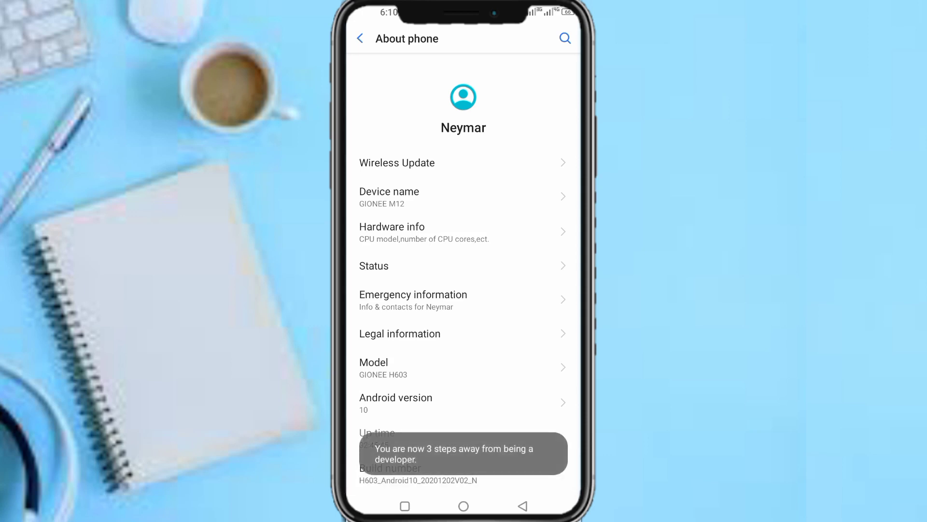
{"action": "left_click", "coordinate": [418, 472]}
{"action": "left_click", "coordinate": [418, 473]}
{"action": "left_click", "coordinate": [418, 474]}
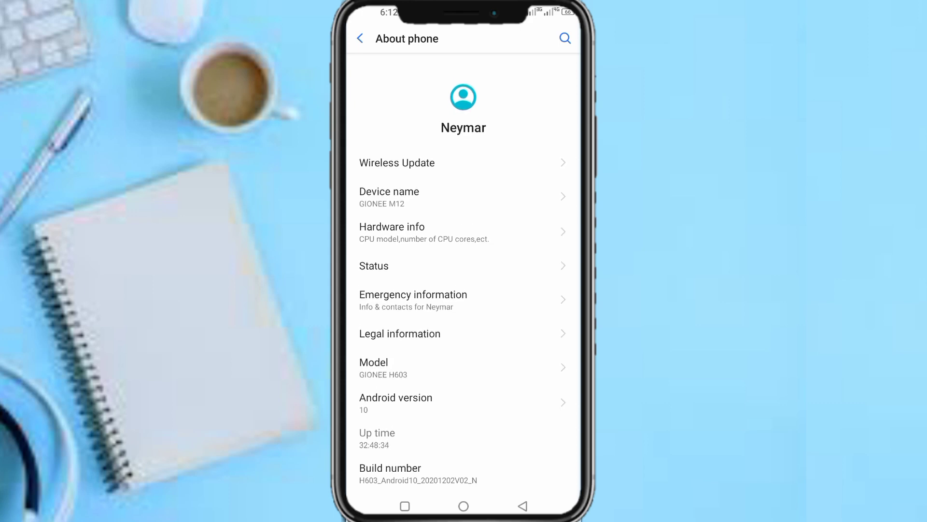
Confirm developer mode is on, view Legal information, then return to the main Settings list.
{"action": "left_click", "coordinate": [406, 473]}
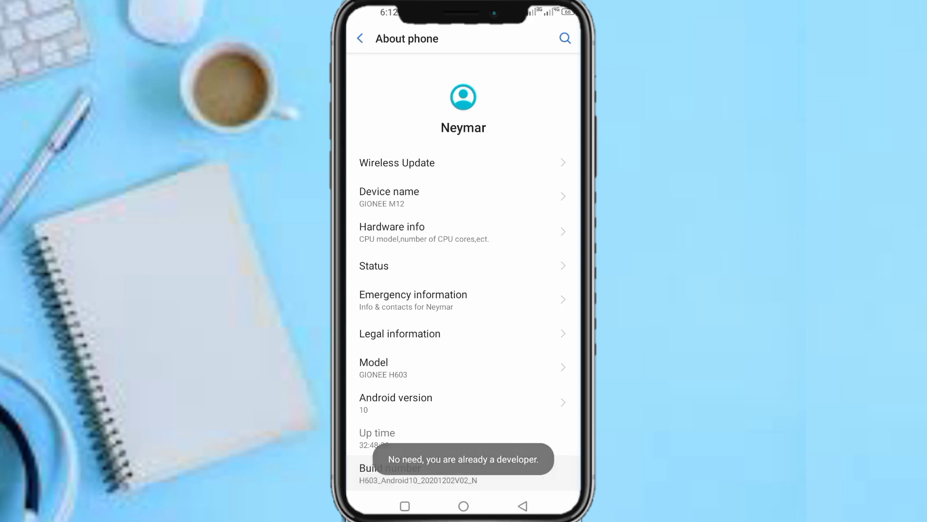
{"action": "scroll", "coordinate": [463, 291], "scroll_direction": "up", "scroll_amount": 4}
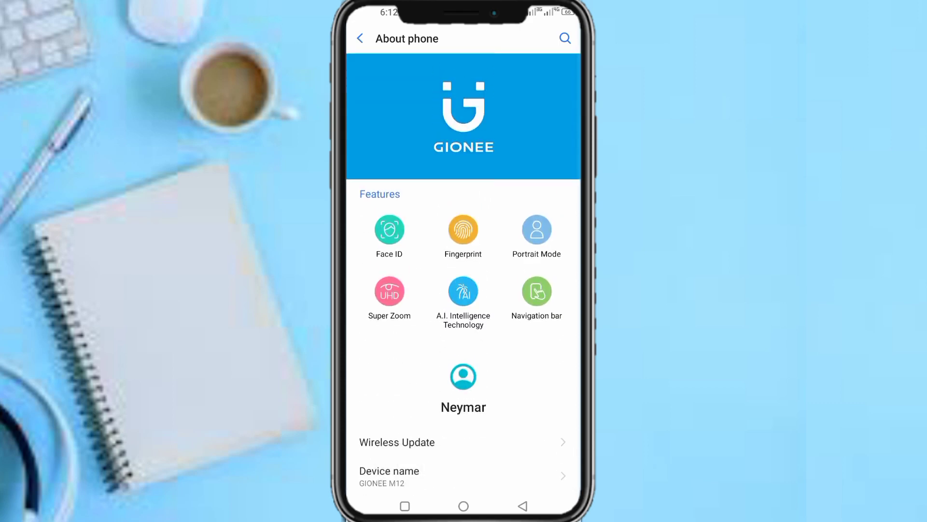
{"action": "scroll", "coordinate": [463, 290], "scroll_direction": "down", "scroll_amount": 3}
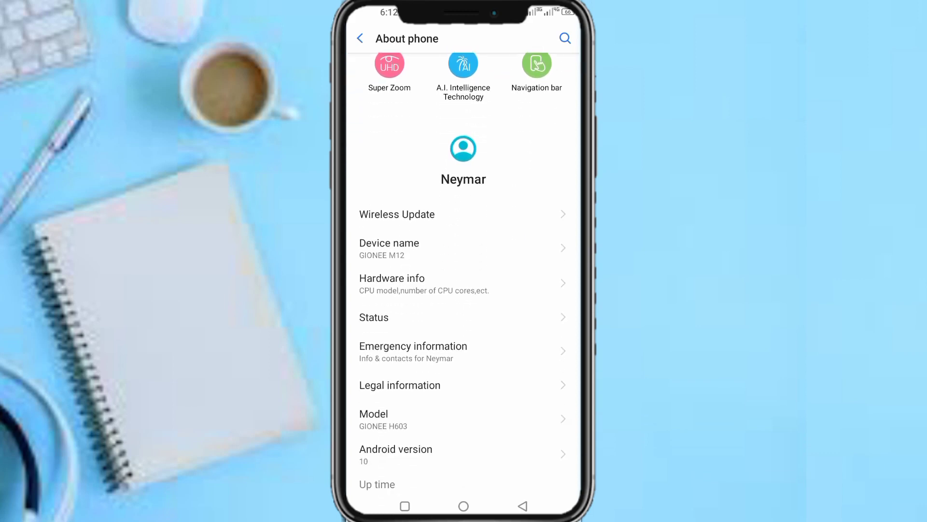
{"action": "scroll", "coordinate": [464, 290], "scroll_direction": "down", "scroll_amount": 2}
{"action": "left_click", "coordinate": [400, 333]}
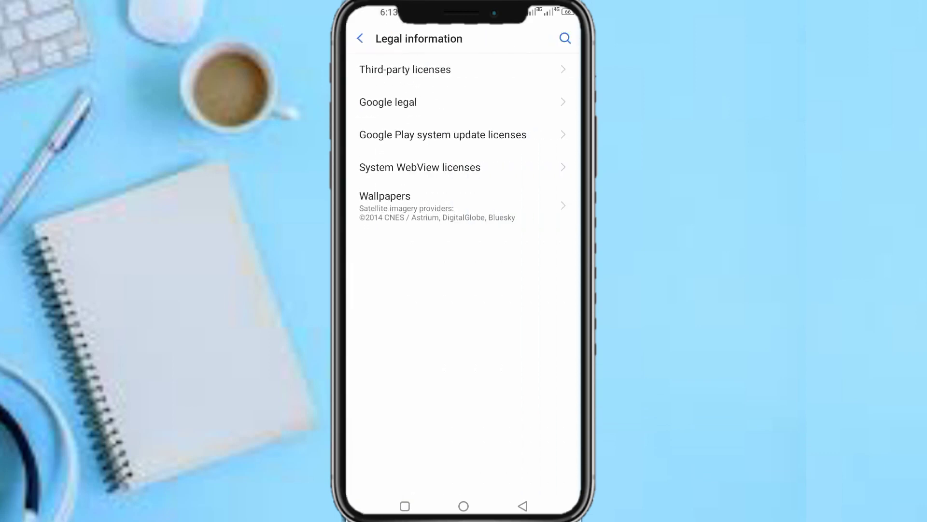
{"action": "left_click", "coordinate": [523, 506]}
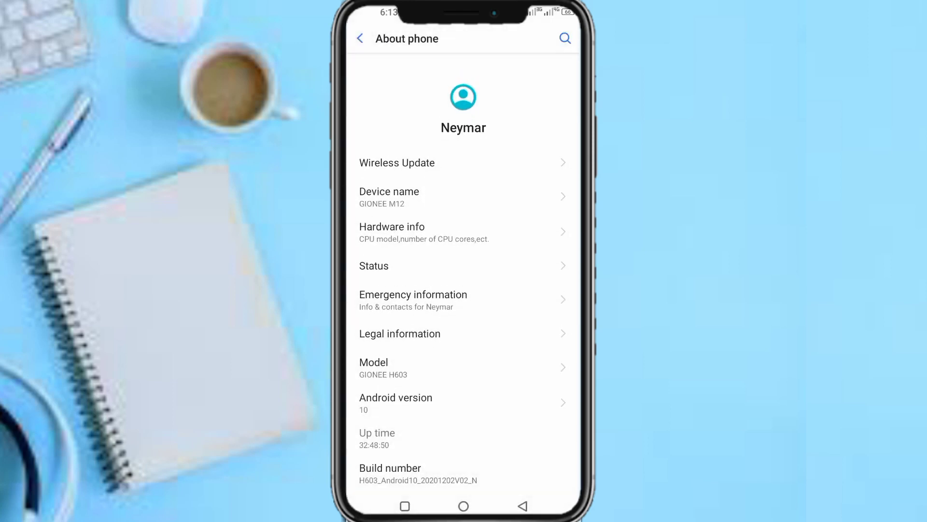
{"action": "left_click", "coordinate": [523, 506]}
{"action": "scroll", "coordinate": [463, 290], "scroll_direction": "down", "scroll_amount": 5}
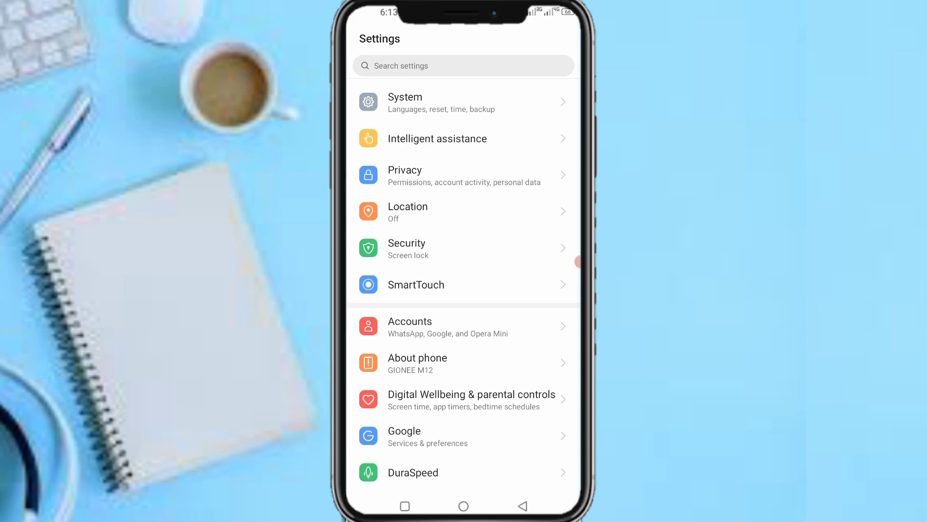
Open the System page, which lists Developer options below Multiple users.
{"action": "left_click", "coordinate": [435, 102]}
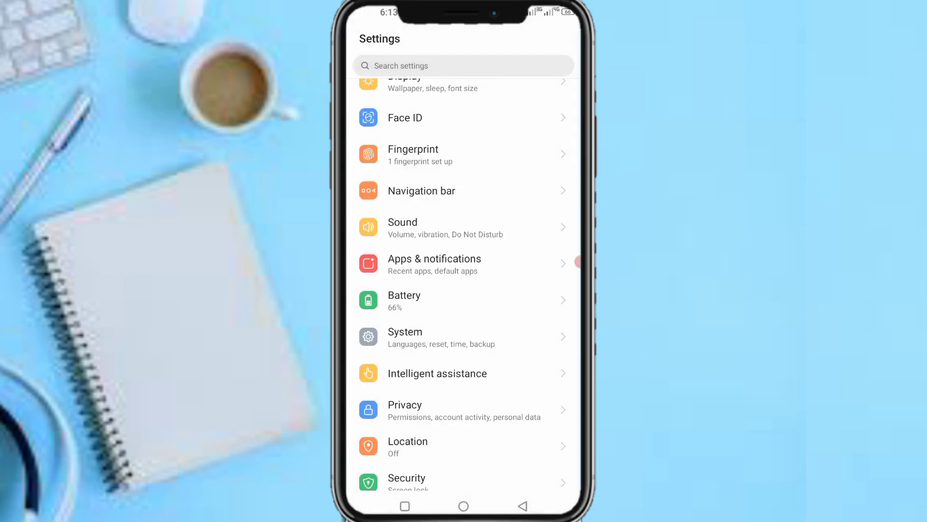
{"action": "scroll", "coordinate": [464, 284], "scroll_direction": "up", "scroll_amount": 1}
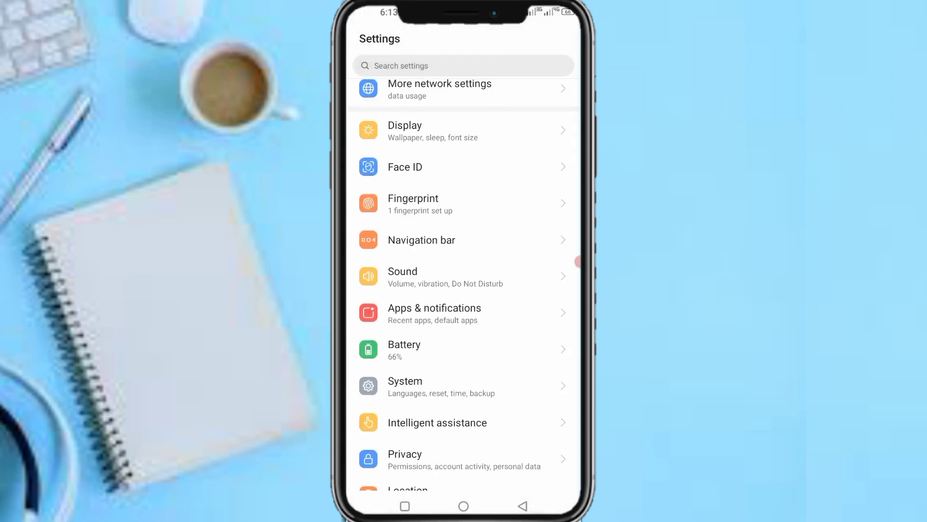
{"action": "scroll", "coordinate": [464, 284], "scroll_direction": "down", "scroll_amount": 2}
{"action": "scroll", "coordinate": [464, 284], "scroll_direction": "down", "scroll_amount": 3}
{"action": "scroll", "coordinate": [464, 284], "scroll_direction": "up", "scroll_amount": 1}
{"action": "left_click", "coordinate": [579, 261]}
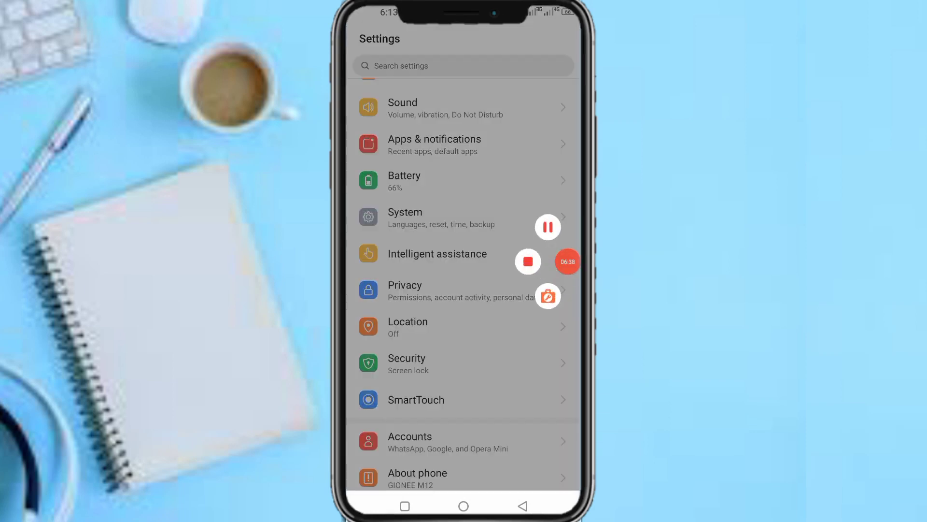
{"action": "left_click", "coordinate": [406, 218]}
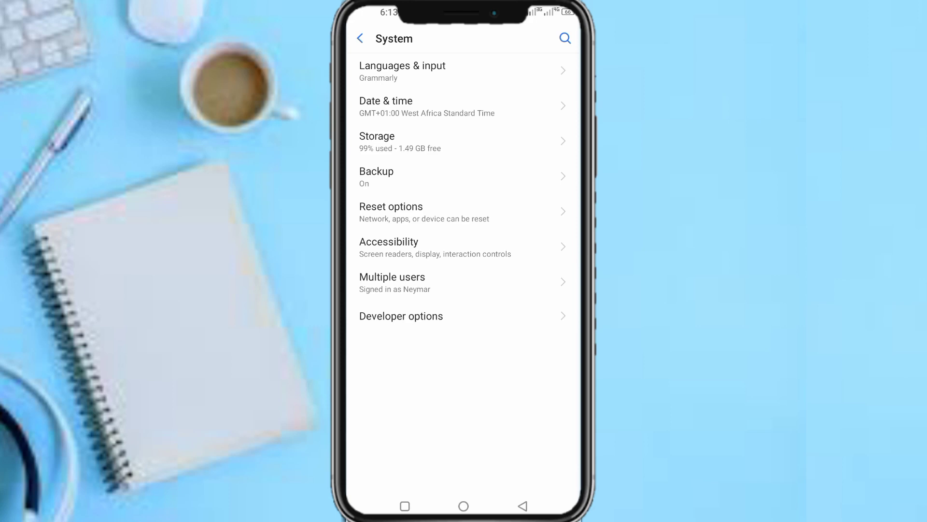
Open Developer options from the System page.
{"action": "left_click", "coordinate": [402, 316]}
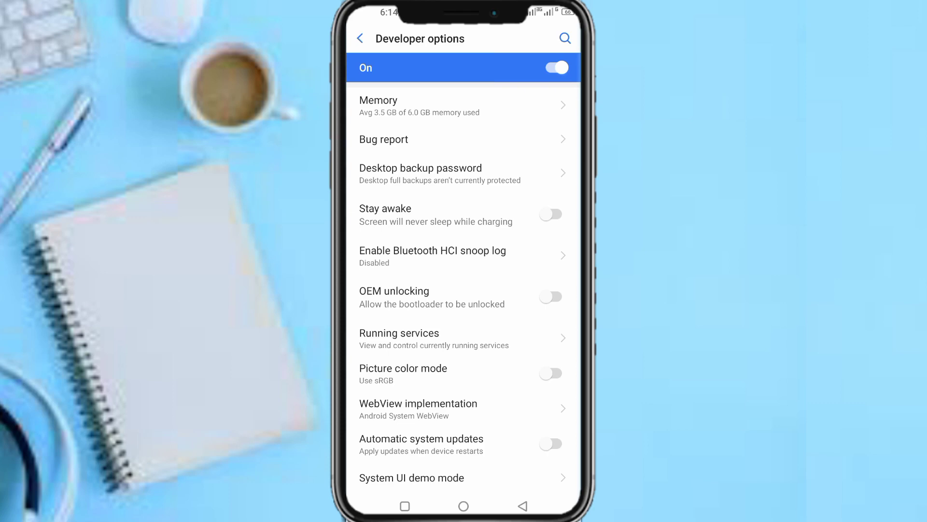
{"action": "scroll", "coordinate": [465, 283], "scroll_direction": "down", "scroll_amount": 2}
{"action": "scroll", "coordinate": [464, 282], "scroll_direction": "down", "scroll_amount": 3}
{"action": "scroll", "coordinate": [464, 282], "scroll_direction": "down", "scroll_amount": 2}
{"action": "scroll", "coordinate": [464, 283], "scroll_direction": "down", "scroll_amount": 1}
{"action": "scroll", "coordinate": [463, 283], "scroll_direction": "down", "scroll_amount": 1}
{"action": "scroll", "coordinate": [463, 283], "scroll_direction": "down", "scroll_amount": 4}
{"action": "scroll", "coordinate": [463, 283], "scroll_direction": "up", "scroll_amount": 2}
{"action": "scroll", "coordinate": [464, 283], "scroll_direction": "down", "scroll_amount": 2}
{"action": "scroll", "coordinate": [464, 282], "scroll_direction": "down", "scroll_amount": 2}
{"action": "scroll", "coordinate": [463, 283], "scroll_direction": "down", "scroll_amount": 1}
{"action": "scroll", "coordinate": [463, 283], "scroll_direction": "down", "scroll_amount": 2}
{"action": "scroll", "coordinate": [463, 283], "scroll_direction": "down", "scroll_amount": 1}
{"action": "scroll", "coordinate": [464, 282], "scroll_direction": "down", "scroll_amount": 3}
{"action": "scroll", "coordinate": [464, 283], "scroll_direction": "down", "scroll_amount": 1}
{"action": "scroll", "coordinate": [464, 282], "scroll_direction": "down", "scroll_amount": 1}
{"action": "scroll", "coordinate": [464, 282], "scroll_direction": "down", "scroll_amount": 2}
{"action": "scroll", "coordinate": [464, 283], "scroll_direction": "down", "scroll_amount": 1}
{"action": "scroll", "coordinate": [465, 283], "scroll_direction": "down", "scroll_amount": 3}
{"action": "scroll", "coordinate": [464, 283], "scroll_direction": "down", "scroll_amount": 3}
{"action": "scroll", "coordinate": [464, 282], "scroll_direction": "down", "scroll_amount": 2}
{"action": "scroll", "coordinate": [463, 283], "scroll_direction": "down", "scroll_amount": 3}
{"action": "scroll", "coordinate": [464, 282], "scroll_direction": "down", "scroll_amount": 1}
{"action": "scroll", "coordinate": [464, 283], "scroll_direction": "down", "scroll_amount": 3}
{"action": "scroll", "coordinate": [463, 283], "scroll_direction": "down", "scroll_amount": 2}
{"action": "scroll", "coordinate": [463, 283], "scroll_direction": "down", "scroll_amount": 1}
{"action": "scroll", "coordinate": [464, 283], "scroll_direction": "down", "scroll_amount": 3}
{"action": "scroll", "coordinate": [464, 282], "scroll_direction": "down", "scroll_amount": 2}
{"action": "scroll", "coordinate": [463, 283], "scroll_direction": "down", "scroll_amount": 2}
{"action": "scroll", "coordinate": [464, 283], "scroll_direction": "down", "scroll_amount": 2}
{"action": "scroll", "coordinate": [464, 283], "scroll_direction": "down", "scroll_amount": 3}
{"action": "scroll", "coordinate": [463, 283], "scroll_direction": "down", "scroll_amount": 3}
{"action": "scroll", "coordinate": [464, 283], "scroll_direction": "down", "scroll_amount": 2}
{"action": "scroll", "coordinate": [463, 283], "scroll_direction": "down", "scroll_amount": 3}
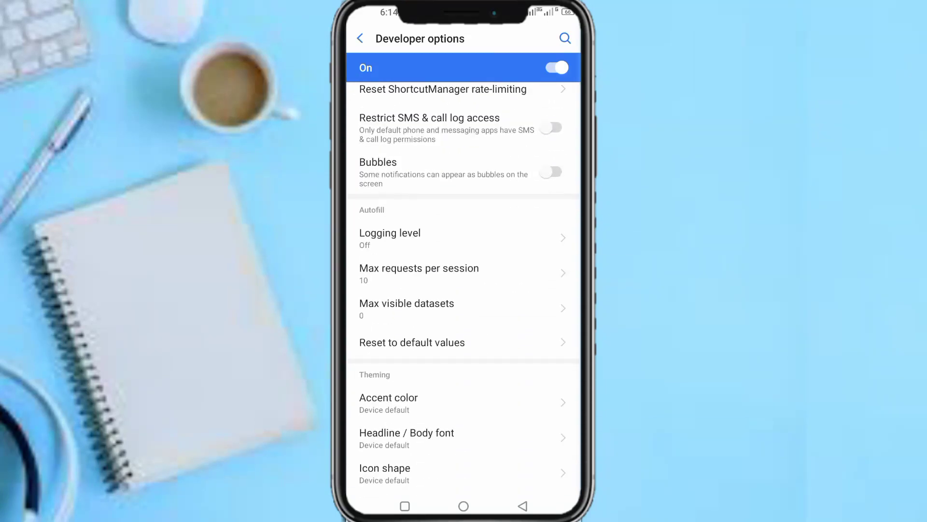
{"action": "scroll", "coordinate": [464, 283], "scroll_direction": "up", "scroll_amount": 3}
{"action": "scroll", "coordinate": [465, 283], "scroll_direction": "up", "scroll_amount": 2}
{"action": "key", "text": "Escape"}
{"action": "left_click", "coordinate": [401, 316]}
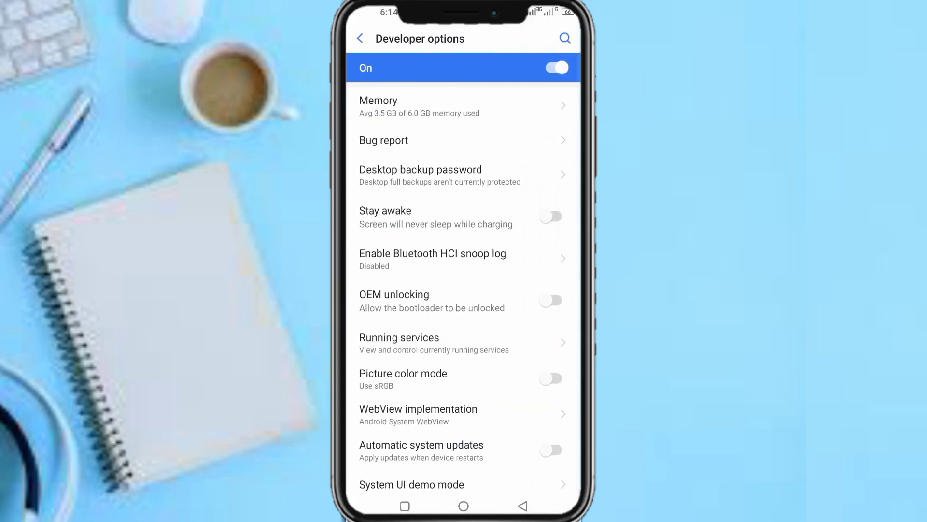
{"action": "scroll", "coordinate": [464, 283], "scroll_direction": "down", "scroll_amount": 2}
{"action": "scroll", "coordinate": [463, 282], "scroll_direction": "down", "scroll_amount": 2}
{"action": "scroll", "coordinate": [464, 290], "scroll_direction": "down", "scroll_amount": 1}
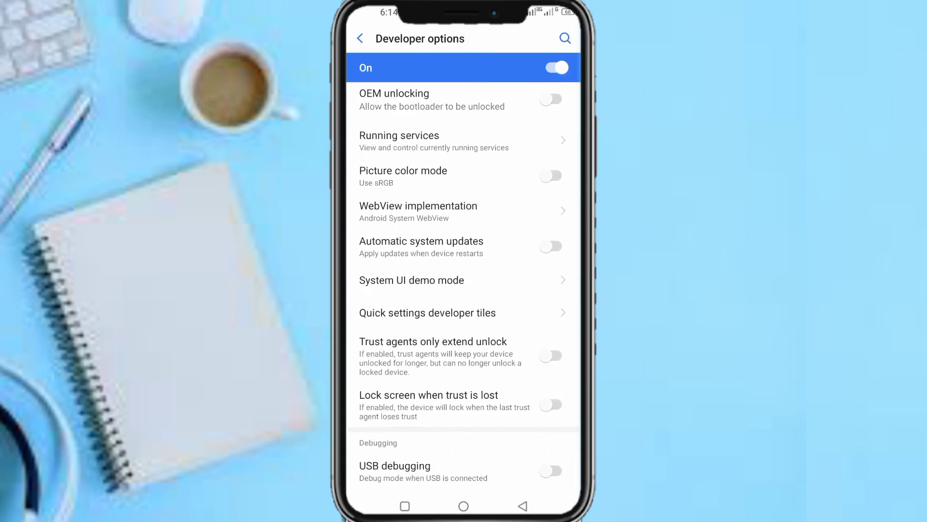
{"action": "scroll", "coordinate": [464, 282], "scroll_direction": "down", "scroll_amount": 1}
{"action": "scroll", "coordinate": [464, 283], "scroll_direction": "down", "scroll_amount": 2}
{"action": "scroll", "coordinate": [464, 283], "scroll_direction": "down", "scroll_amount": 1}
{"action": "scroll", "coordinate": [464, 282], "scroll_direction": "down", "scroll_amount": 1}
{"action": "scroll", "coordinate": [464, 283], "scroll_direction": "down", "scroll_amount": 1}
{"action": "scroll", "coordinate": [464, 283], "scroll_direction": "down", "scroll_amount": 1}
{"action": "scroll", "coordinate": [464, 283], "scroll_direction": "down", "scroll_amount": 1}
{"action": "scroll", "coordinate": [463, 283], "scroll_direction": "down", "scroll_amount": 1}
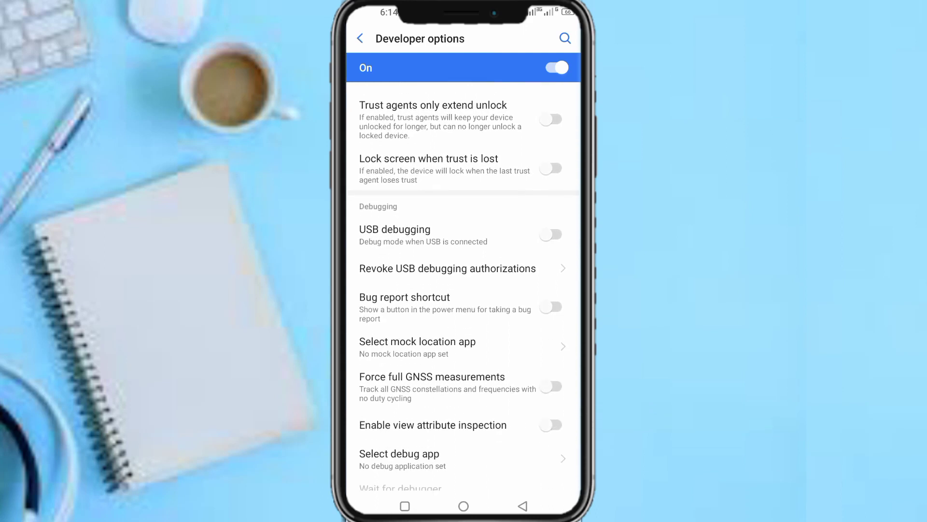
{"action": "scroll", "coordinate": [464, 283], "scroll_direction": "down", "scroll_amount": 1}
{"action": "scroll", "coordinate": [463, 283], "scroll_direction": "down", "scroll_amount": 1}
{"action": "scroll", "coordinate": [464, 283], "scroll_direction": "down", "scroll_amount": 1}
{"action": "scroll", "coordinate": [463, 283], "scroll_direction": "down", "scroll_amount": 3}
{"action": "scroll", "coordinate": [464, 283], "scroll_direction": "down", "scroll_amount": 1}
{"action": "scroll", "coordinate": [464, 282], "scroll_direction": "down", "scroll_amount": 1}
{"action": "scroll", "coordinate": [463, 282], "scroll_direction": "down", "scroll_amount": 2}
{"action": "scroll", "coordinate": [463, 283], "scroll_direction": "down", "scroll_amount": 1}
{"action": "scroll", "coordinate": [464, 283], "scroll_direction": "down", "scroll_amount": 3}
{"action": "scroll", "coordinate": [464, 282], "scroll_direction": "down", "scroll_amount": 1}
{"action": "scroll", "coordinate": [463, 282], "scroll_direction": "down", "scroll_amount": 2}
{"action": "scroll", "coordinate": [464, 283], "scroll_direction": "down", "scroll_amount": 2}
{"action": "scroll", "coordinate": [464, 283], "scroll_direction": "down", "scroll_amount": 3}
{"action": "scroll", "coordinate": [464, 283], "scroll_direction": "down", "scroll_amount": 2}
{"action": "scroll", "coordinate": [464, 282], "scroll_direction": "down", "scroll_amount": 1}
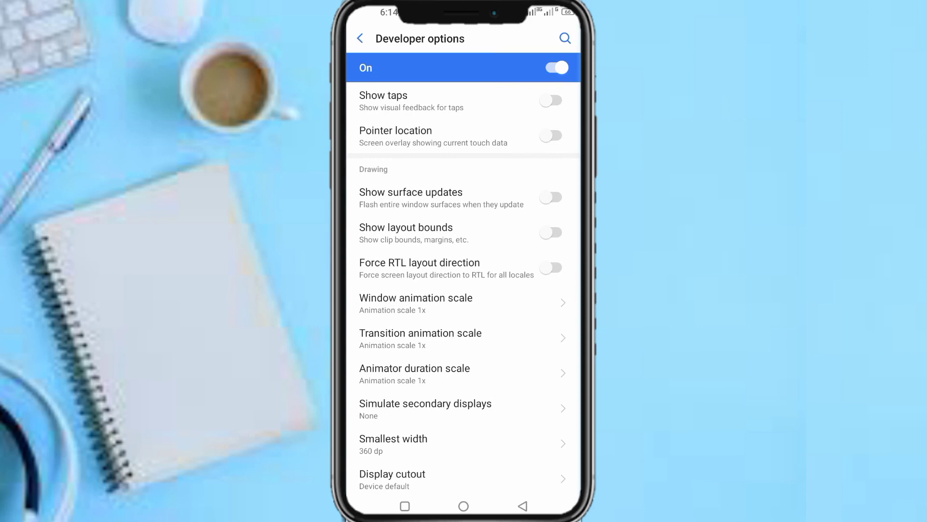
{"action": "left_click", "coordinate": [416, 303]}
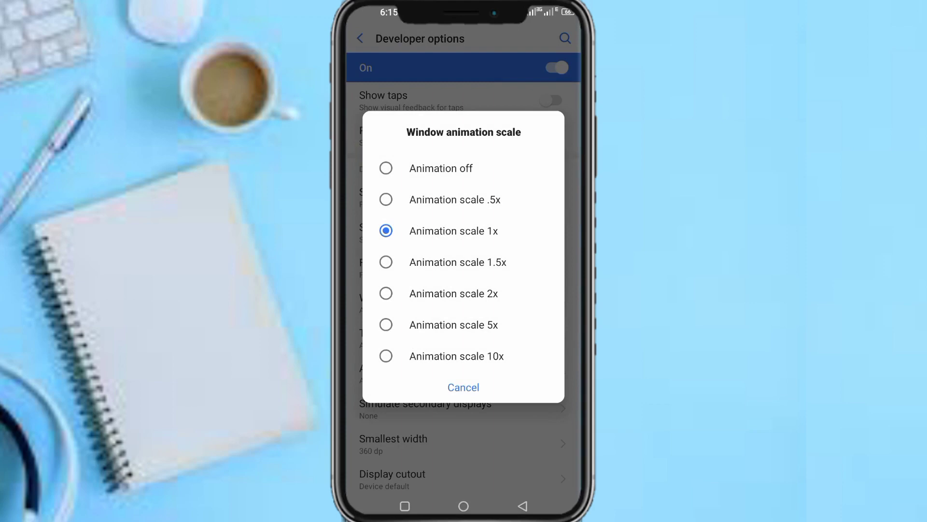
{"action": "key", "text": "Escape"}
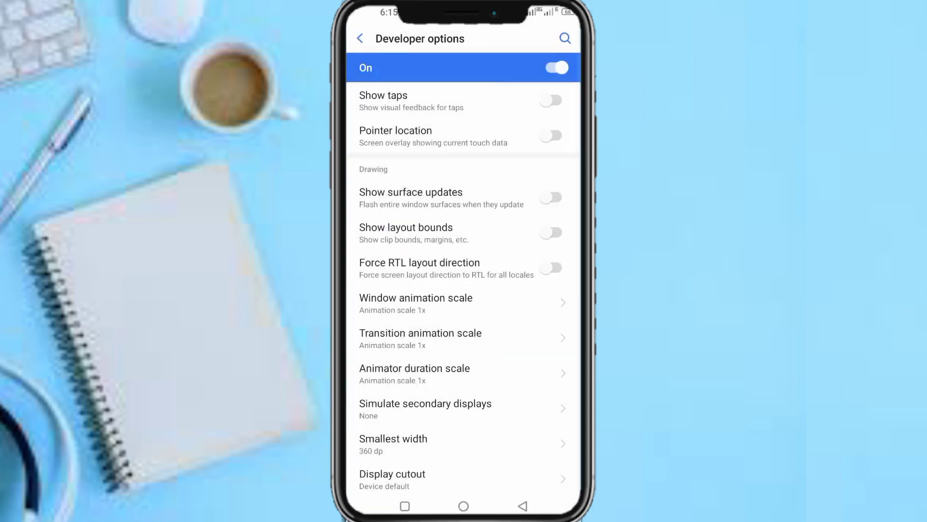
{"action": "left_click", "coordinate": [416, 303]}
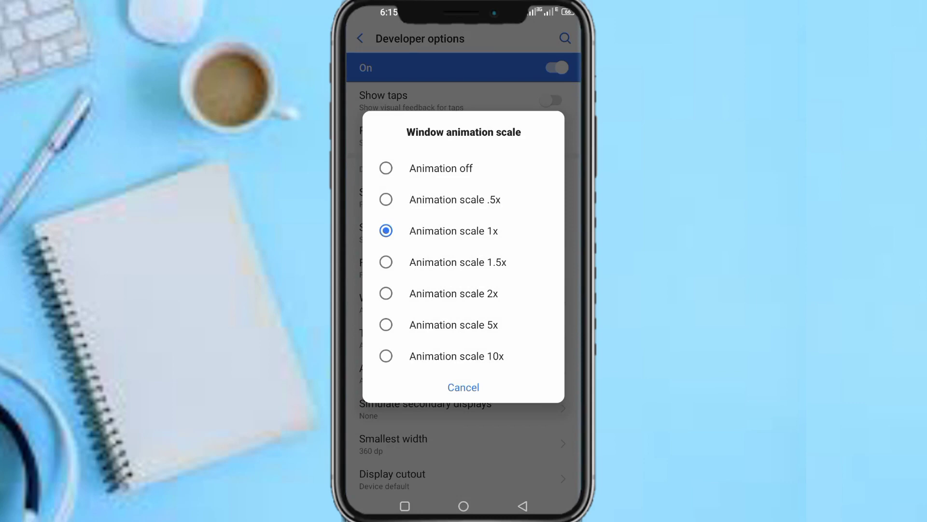
{"action": "left_click", "coordinate": [441, 168]}
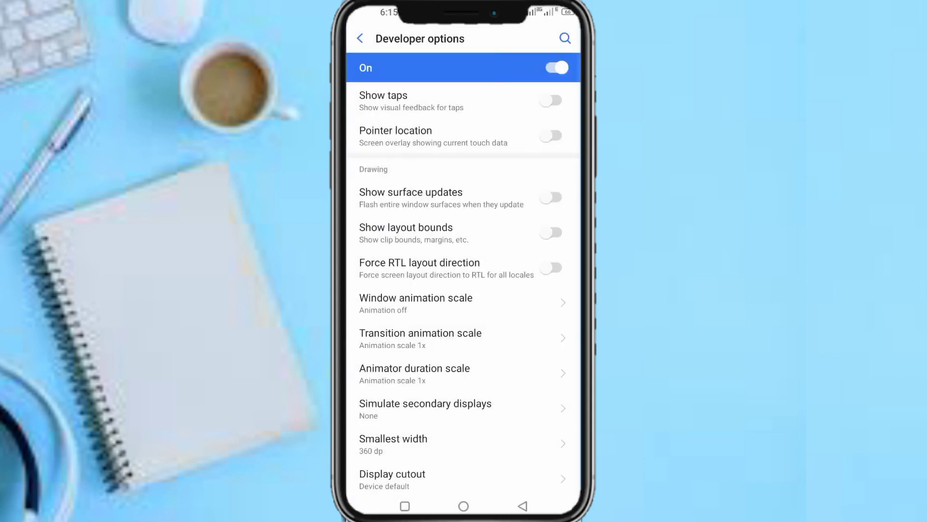
{"action": "left_click", "coordinate": [416, 304]}
{"action": "left_click", "coordinate": [454, 231]}
{"action": "left_click", "coordinate": [416, 303]}
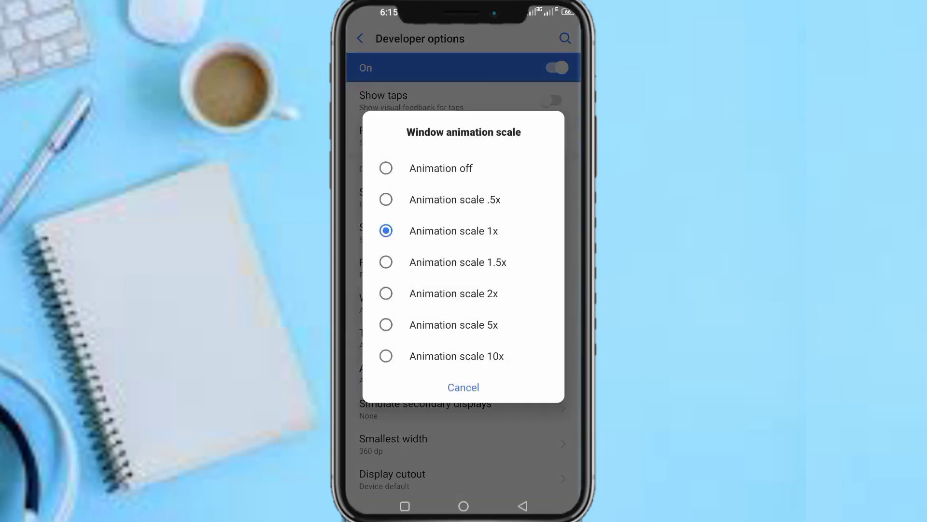
{"action": "left_click", "coordinate": [454, 231]}
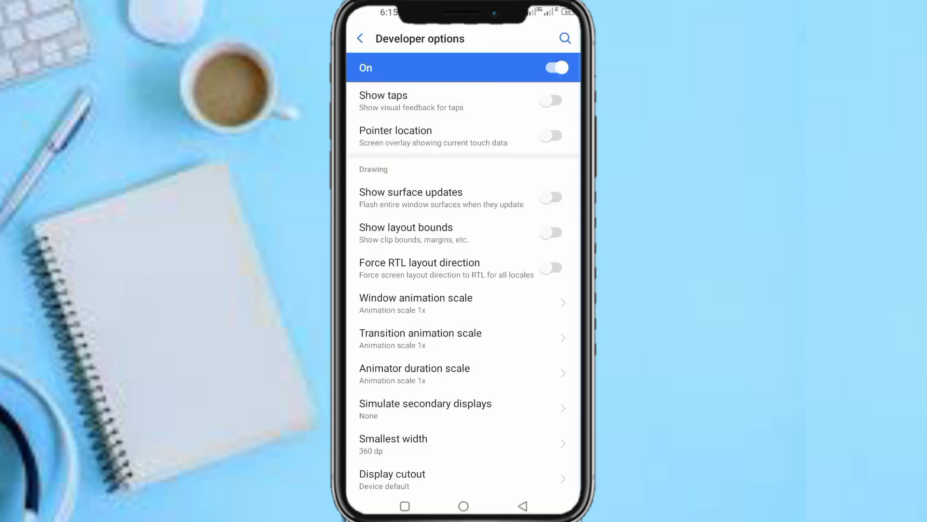
{"action": "left_click", "coordinate": [421, 338]}
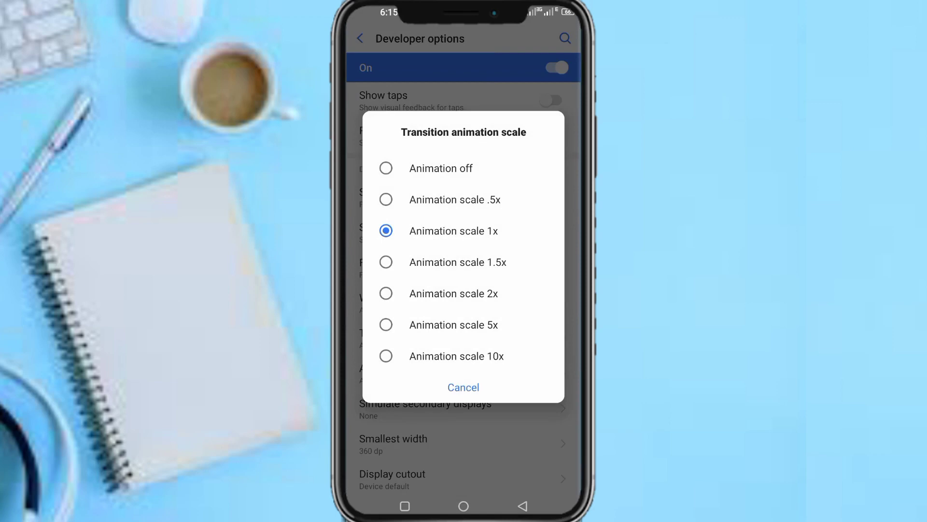
{"action": "left_click", "coordinate": [441, 169]}
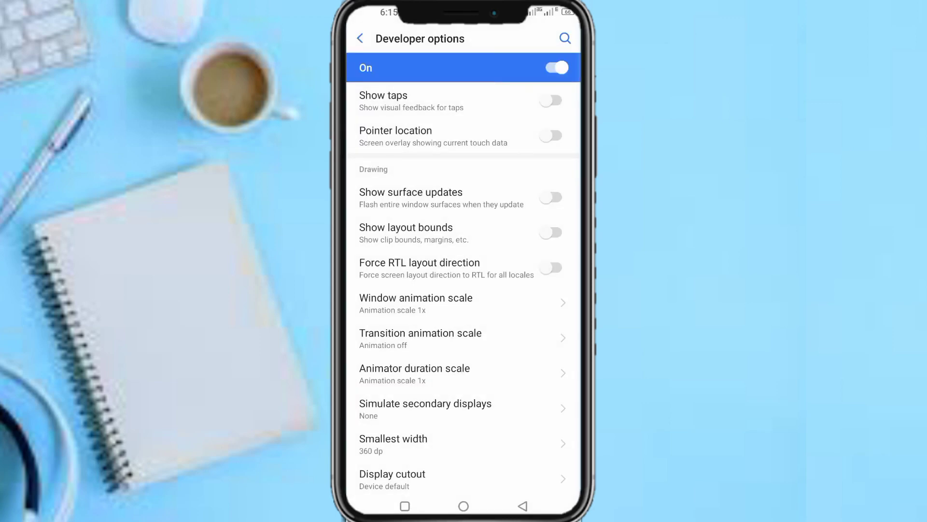
{"action": "left_click", "coordinate": [421, 337]}
{"action": "left_click", "coordinate": [454, 230]}
{"action": "scroll", "coordinate": [464, 290], "scroll_direction": "down", "scroll_amount": 1}
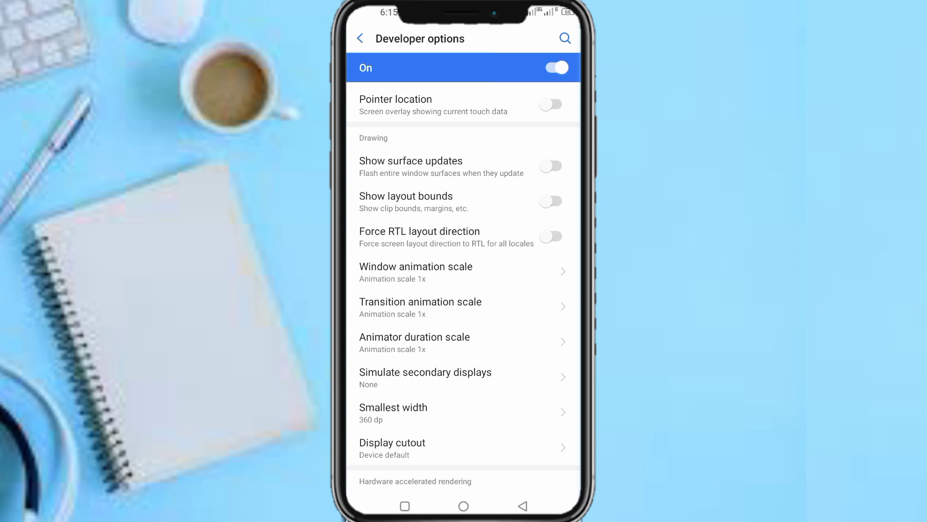
{"action": "left_click", "coordinate": [415, 342]}
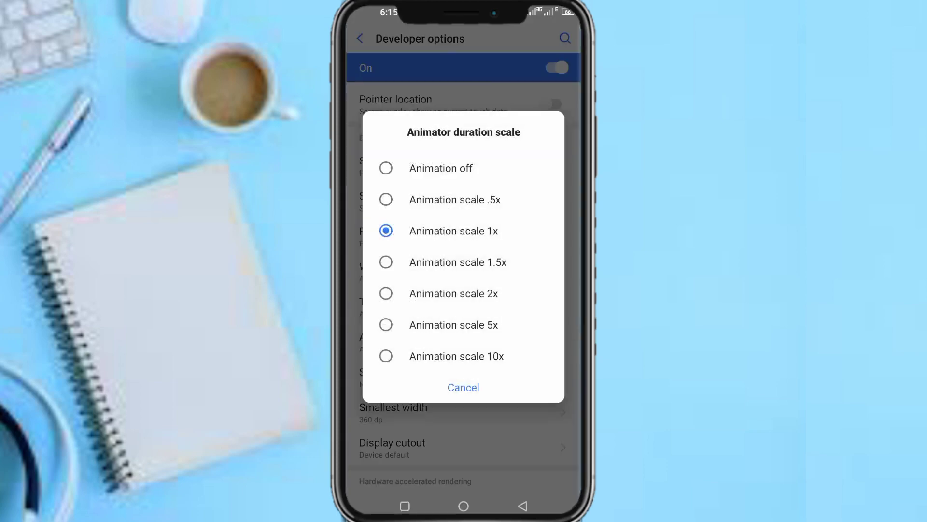
{"action": "left_click", "coordinate": [387, 168]}
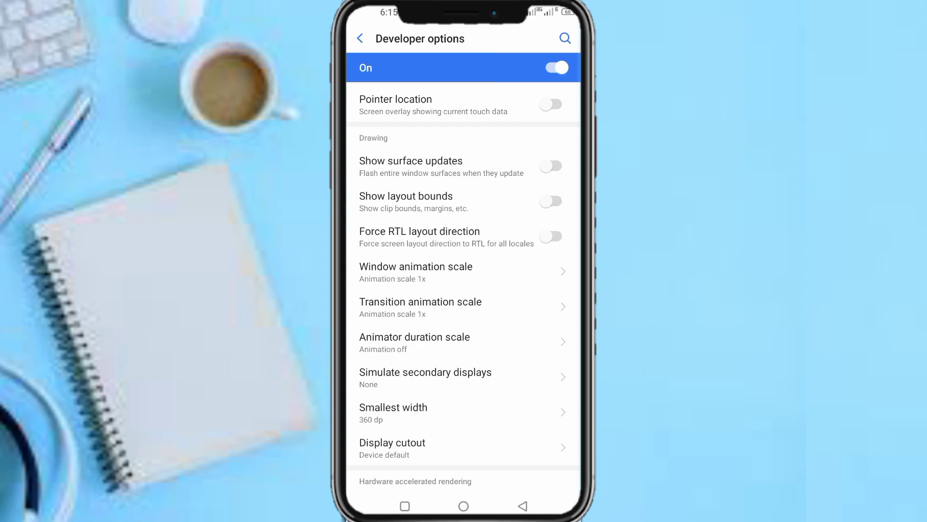
{"action": "left_click", "coordinate": [415, 342]}
{"action": "left_click", "coordinate": [460, 229]}
{"action": "scroll", "coordinate": [464, 287], "scroll_direction": "down", "scroll_amount": 5}
{"action": "scroll", "coordinate": [464, 287], "scroll_direction": "down", "scroll_amount": 5}
{"action": "scroll", "coordinate": [464, 287], "scroll_direction": "down", "scroll_amount": 5}
{"action": "scroll", "coordinate": [464, 287], "scroll_direction": "down", "scroll_amount": 5}
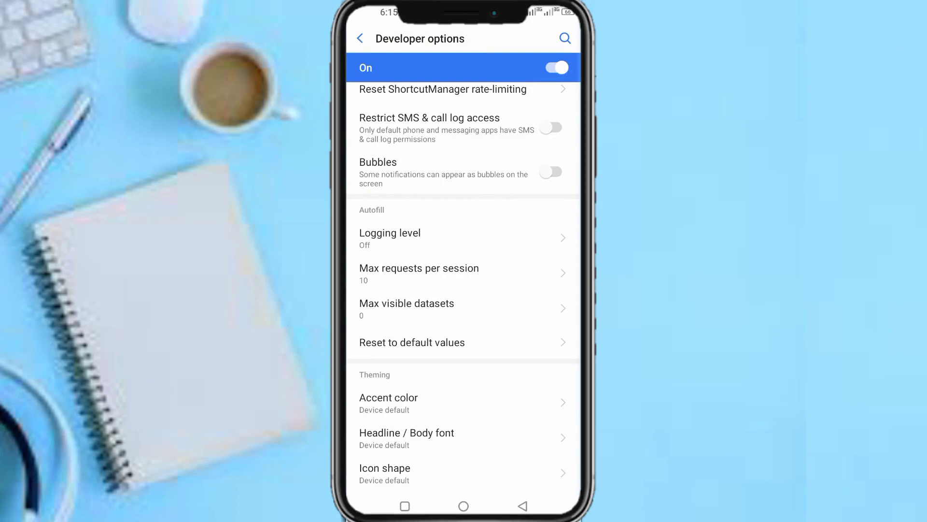
{"action": "scroll", "coordinate": [464, 288], "scroll_direction": "up", "scroll_amount": 3}
{"action": "scroll", "coordinate": [465, 287], "scroll_direction": "up", "scroll_amount": 3}
{"action": "scroll", "coordinate": [464, 287], "scroll_direction": "up", "scroll_amount": 3}
{"action": "scroll", "coordinate": [464, 287], "scroll_direction": "up", "scroll_amount": 2}
{"action": "scroll", "coordinate": [464, 287], "scroll_direction": "up", "scroll_amount": 2}
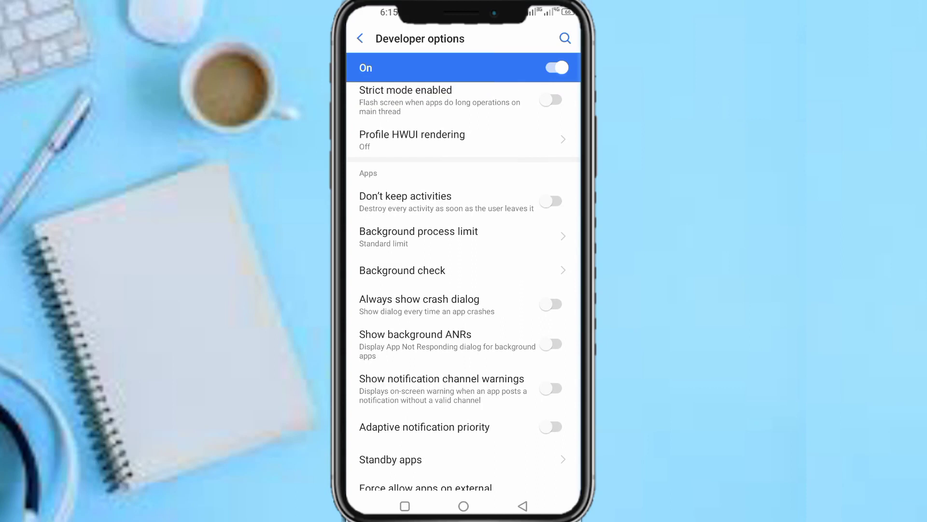
{"action": "scroll", "coordinate": [464, 288], "scroll_direction": "up", "scroll_amount": 2}
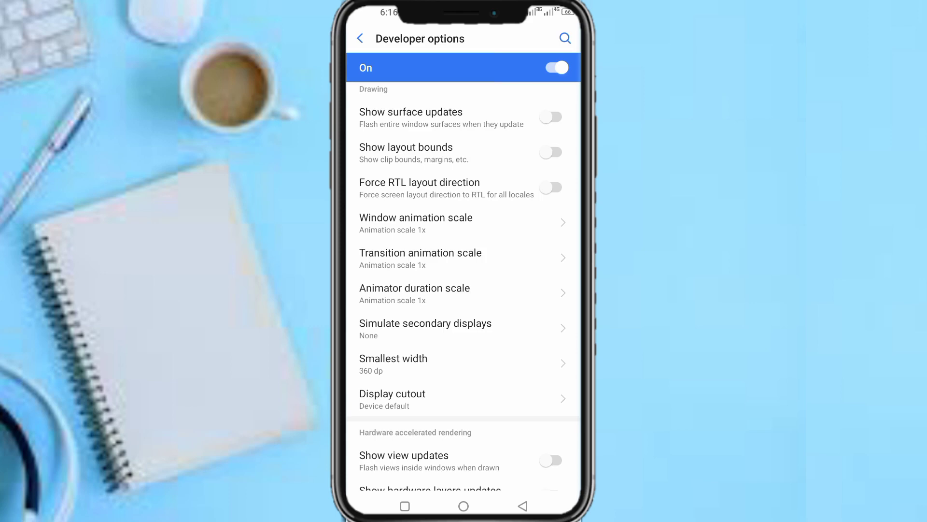
{"action": "scroll", "coordinate": [464, 290], "scroll_direction": "down", "scroll_amount": 10}
{"action": "scroll", "coordinate": [464, 291], "scroll_direction": "up", "scroll_amount": 3}
{"action": "left_click_drag", "start_coordinate": [464, 11], "coordinate": [464, 290]}
Close the notification shade over the Developer options list.
{"action": "left_click_drag", "start_coordinate": [464, 362], "coordinate": [463, 110]}
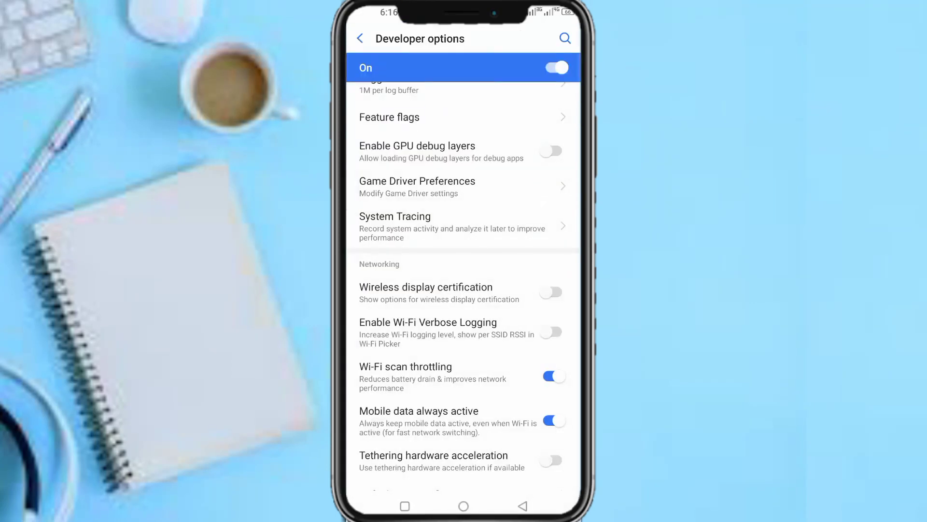